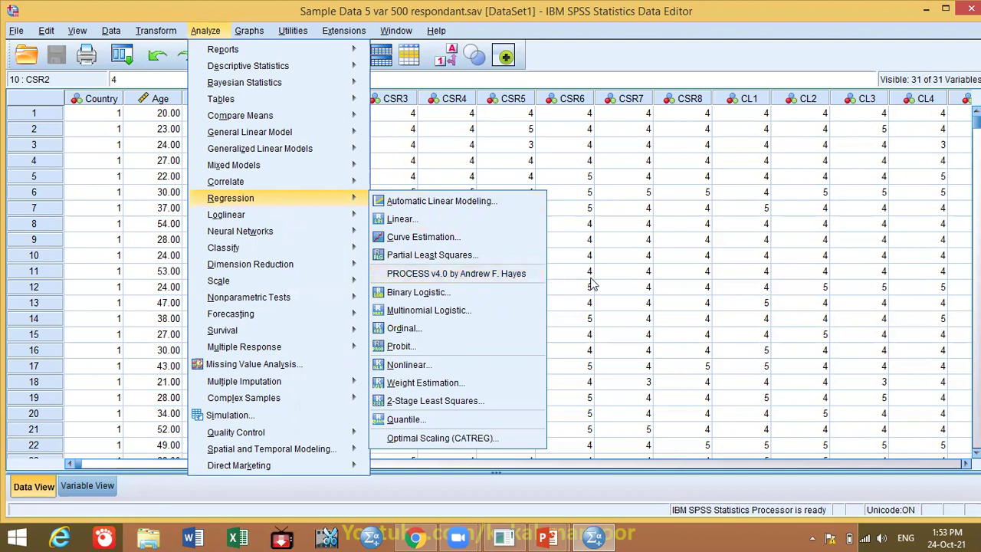
- Switch to Chrome and search Google for "download process andrew hayes in spss"
click(414, 537)
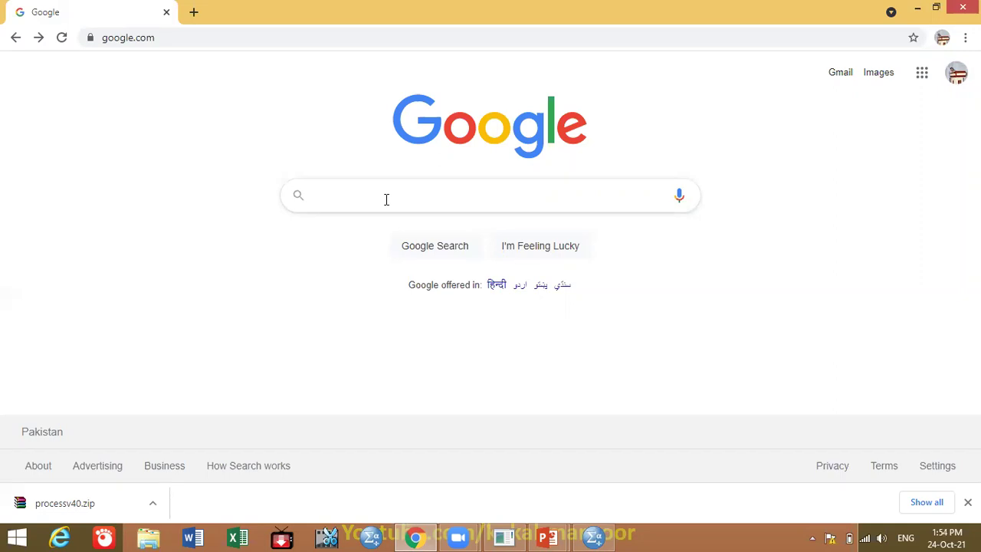
text(downlad process andrew hayes)
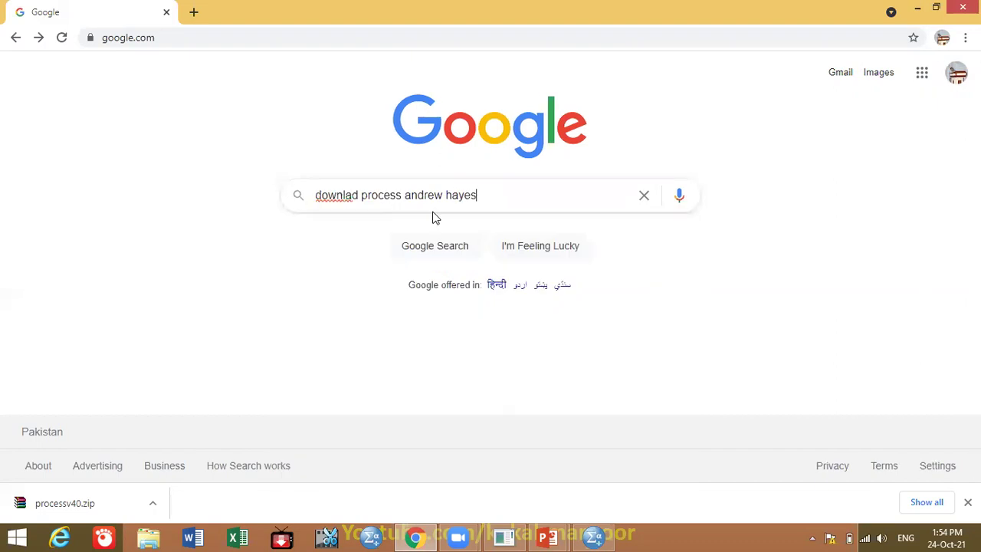
key(Left)
text(a)
key(Right)
key(Right)
key(Right)
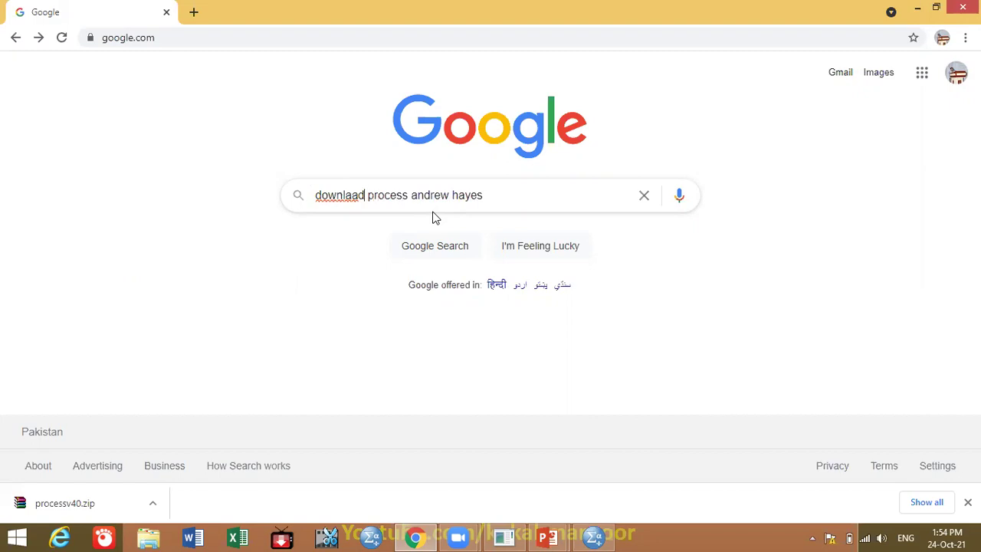
key(BackSpace)
text(o)
text( in spps)
key(BackSpace)
key(BackSpace)
text(s)
key(Return)
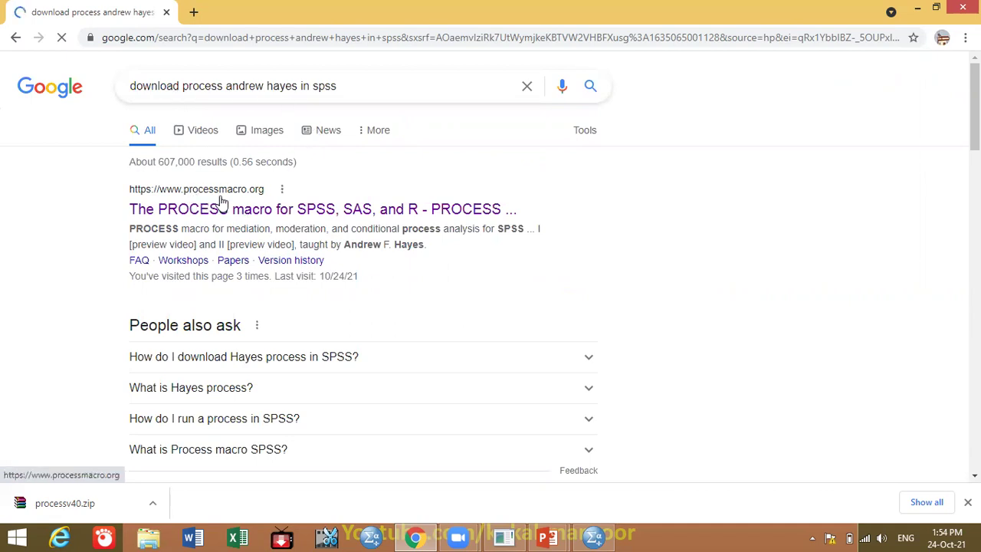
- Open the processmacro.org search result in a new tab and switch to it
right_click(284, 215)
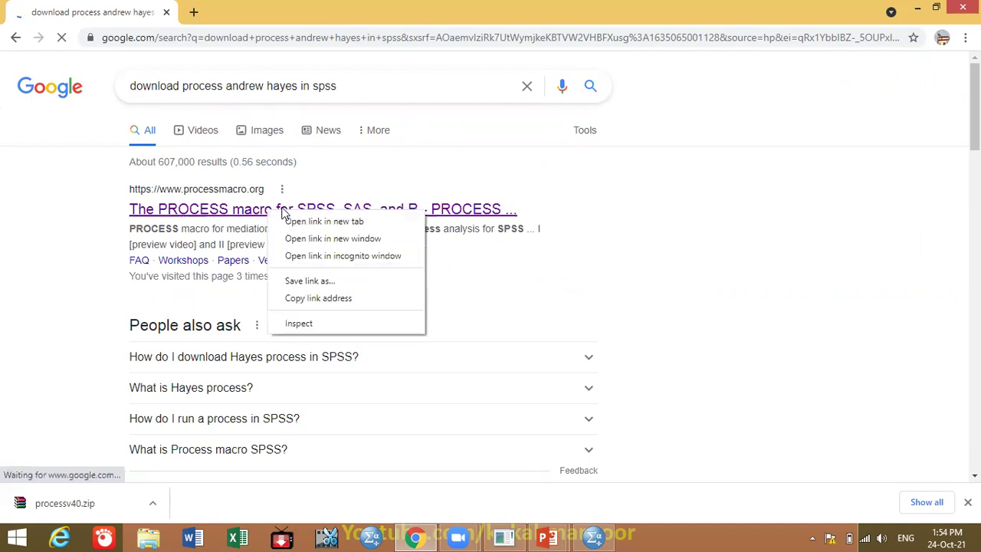
click(292, 223)
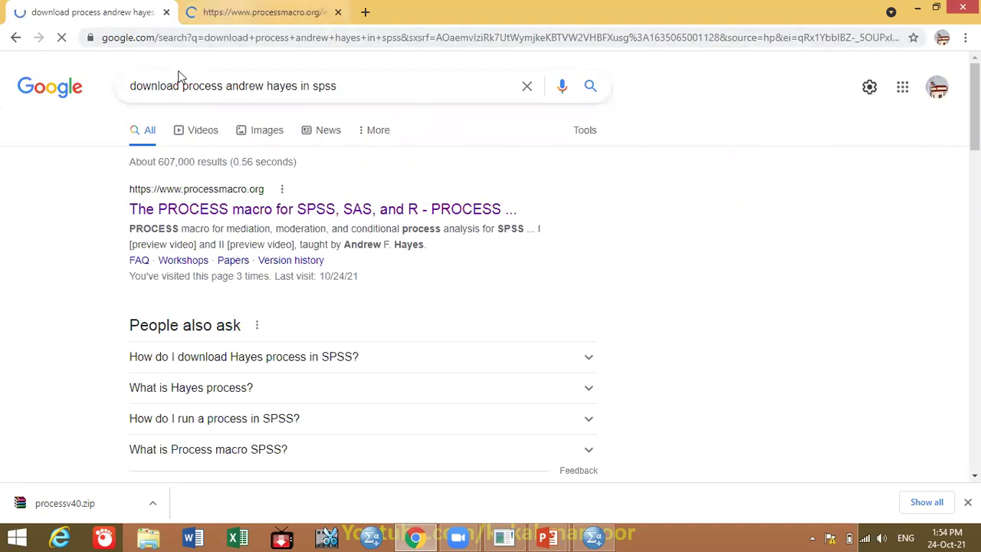
key(ctrl+Tab)
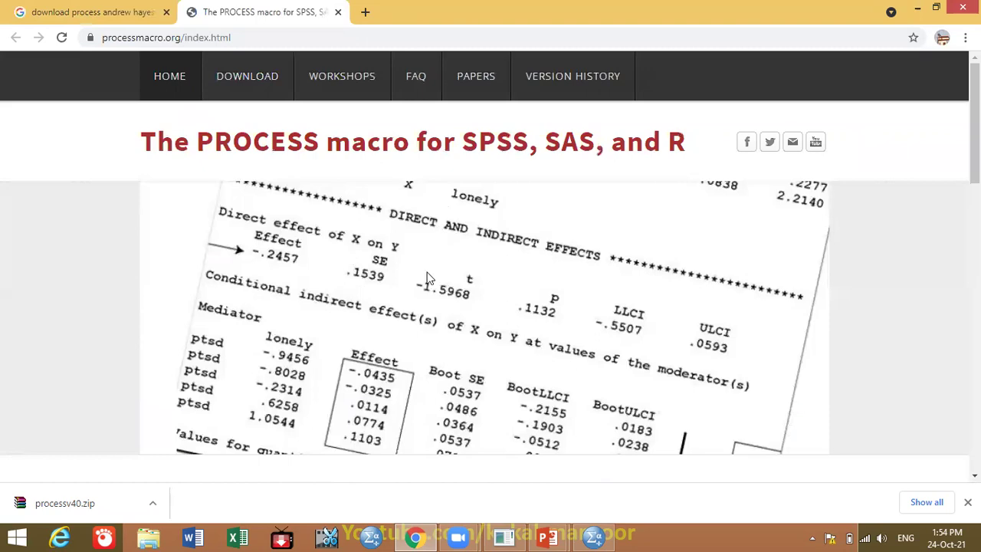
- Go to the PROCESS macro site's download page and locate the PROCESS v4.0 download
mouse_move(975, 175)
mouse_down()
mouse_move(975, 460)
mouse_move(975, 186)
mouse_up()
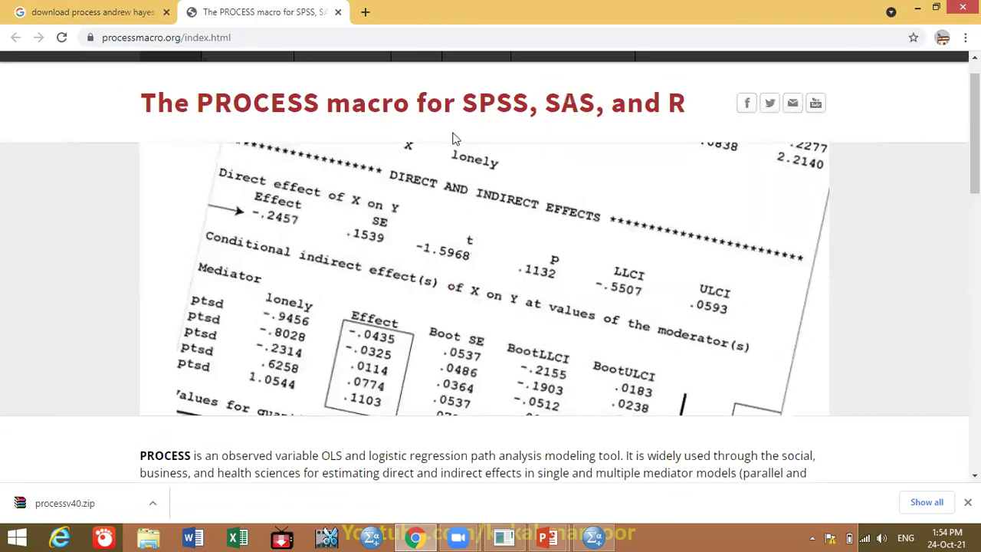
drag(975, 115, 975, 96)
click(235, 83)
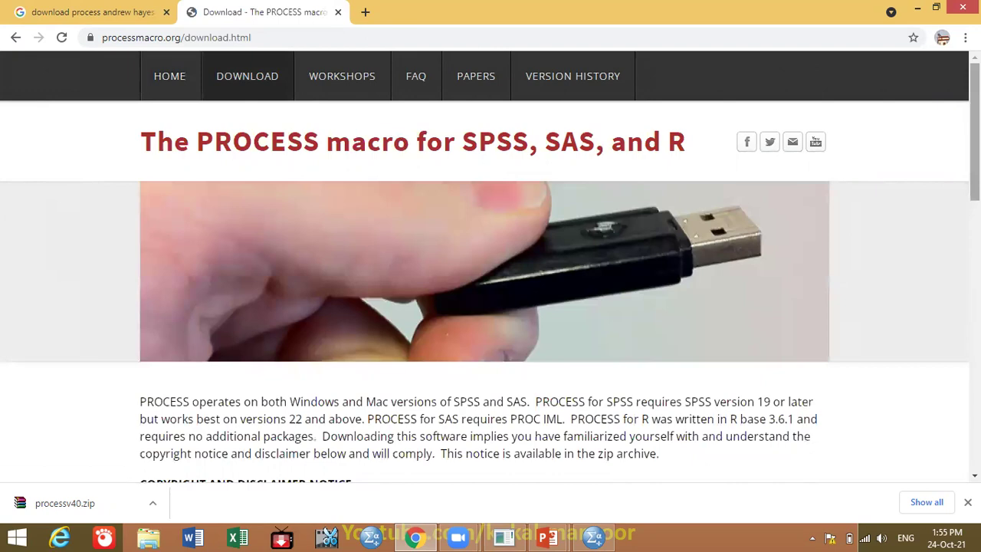
scroll(491, 268, down, 8)
scroll(738, 274, down, 4)
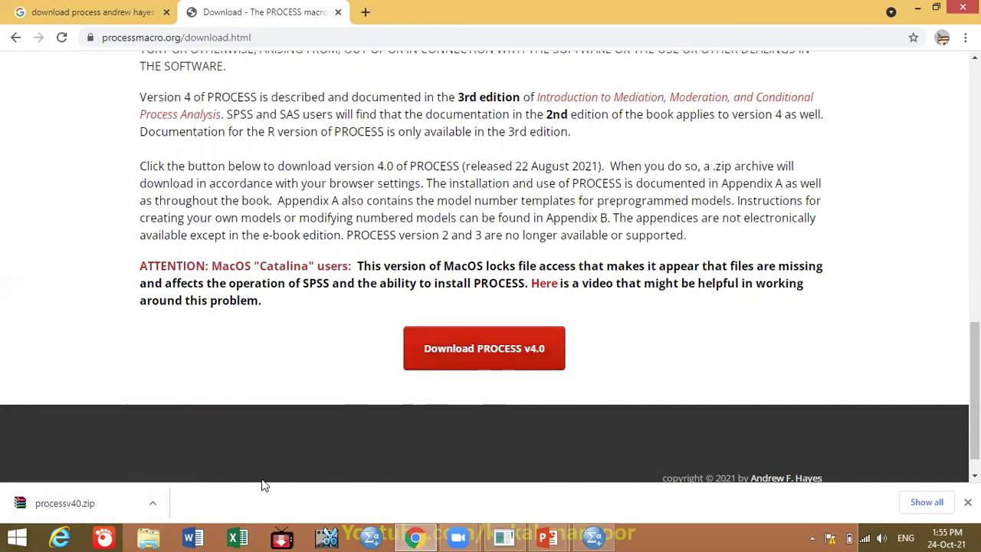
- Minimize the browser and SPSS windows, open the processv40 archive from the desktop, and dismiss the WinRAR purchase notice
click(917, 7)
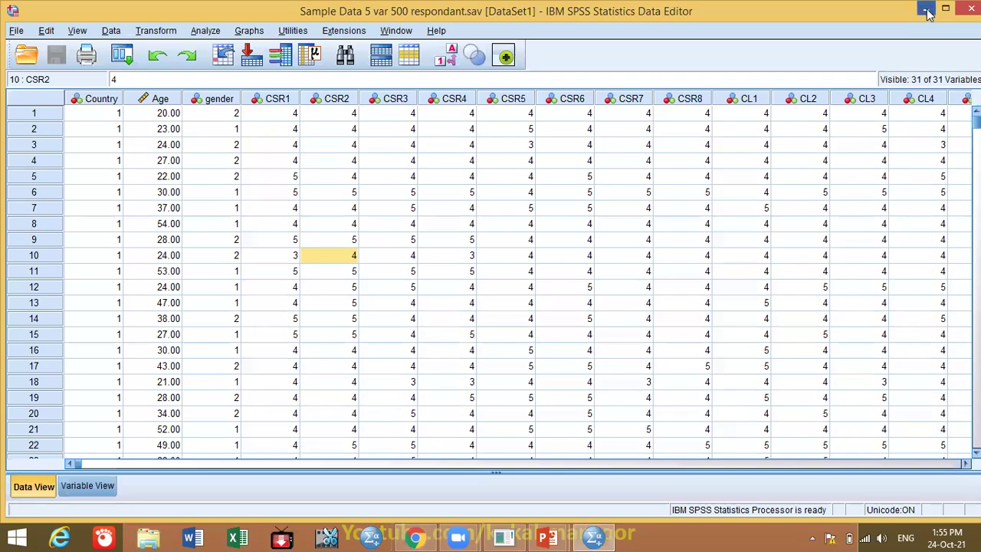
click(917, 8)
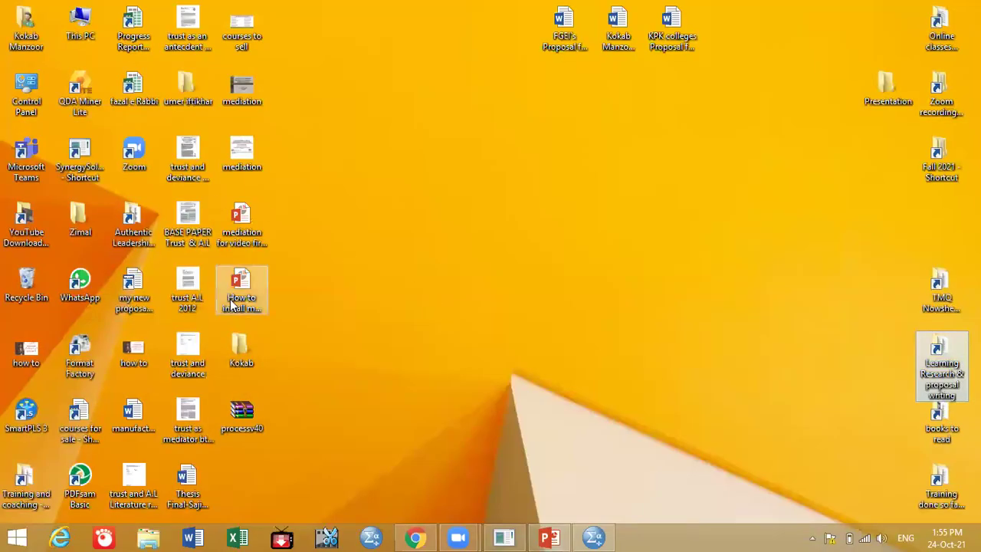
click(238, 412)
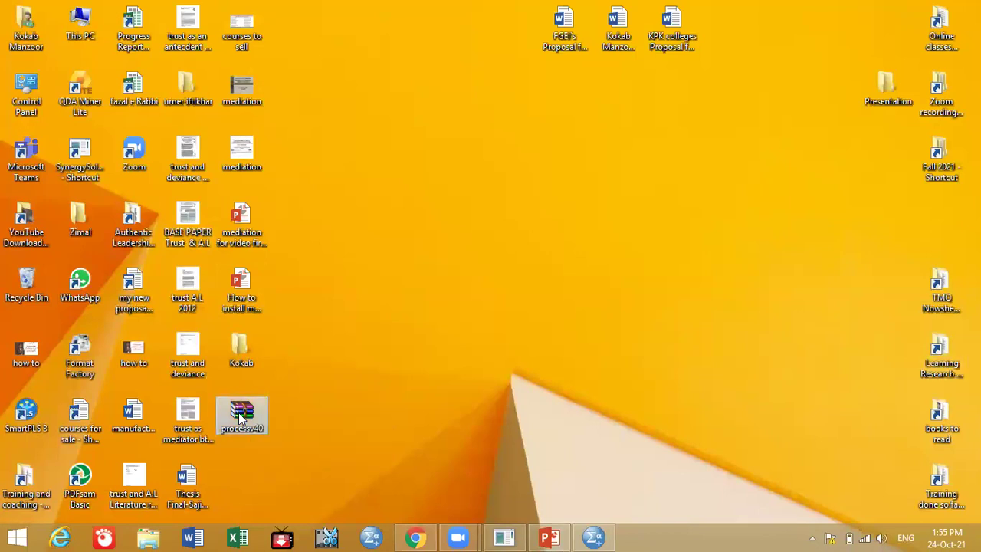
click(444, 293)
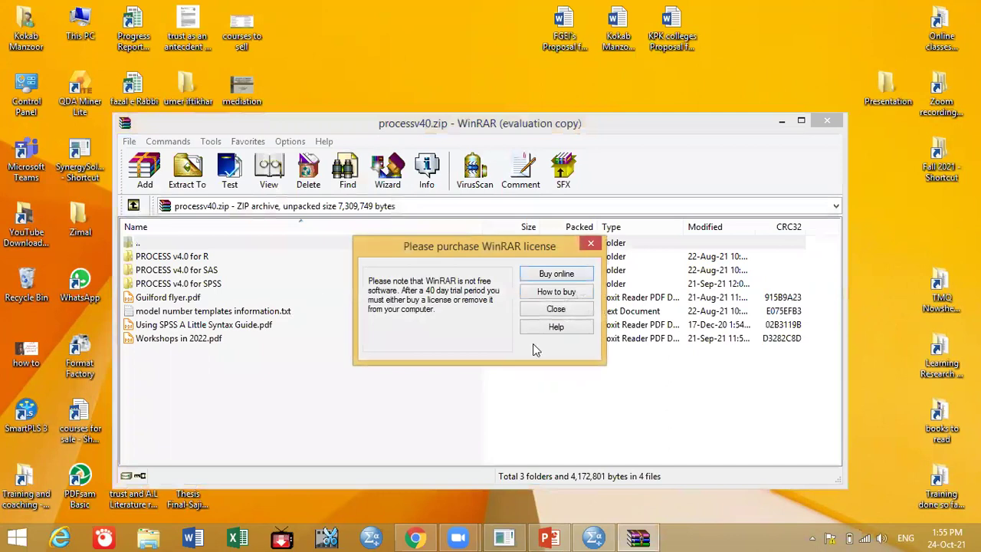
click(557, 309)
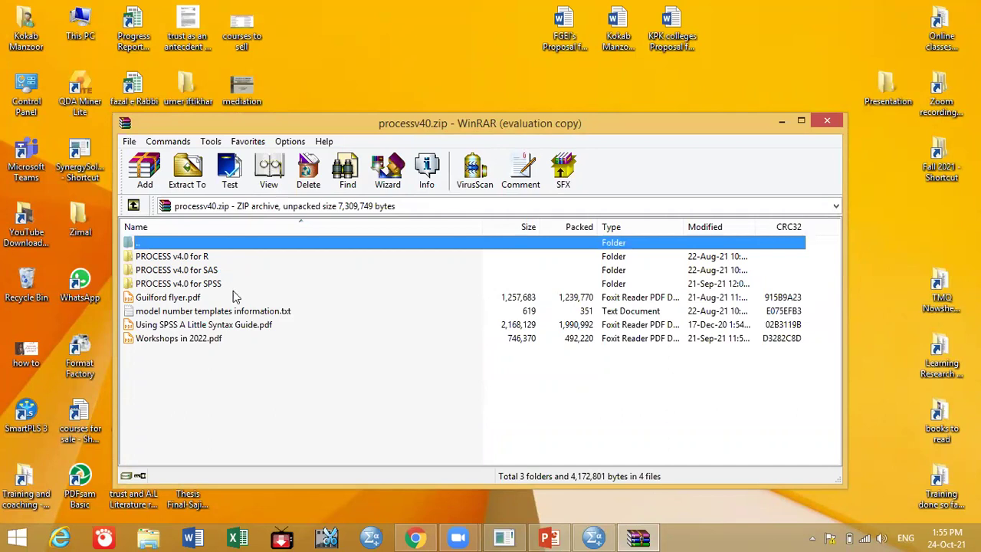
- Extract process.spd from the archive's PROCESS v4.0 for SPSS\Custom dialog builder file folder into the desktop folder named after the computer's owner
double_click(198, 284)
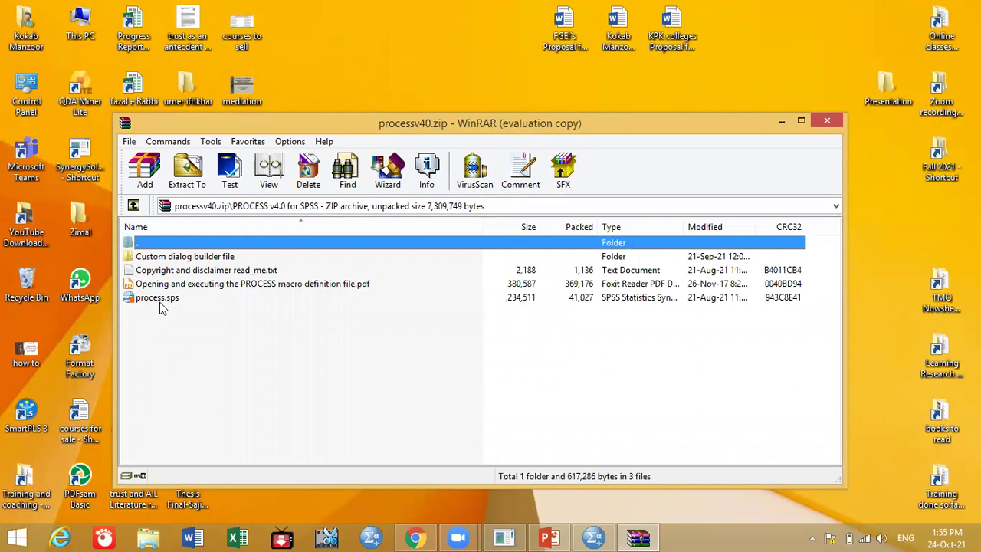
double_click(203, 261)
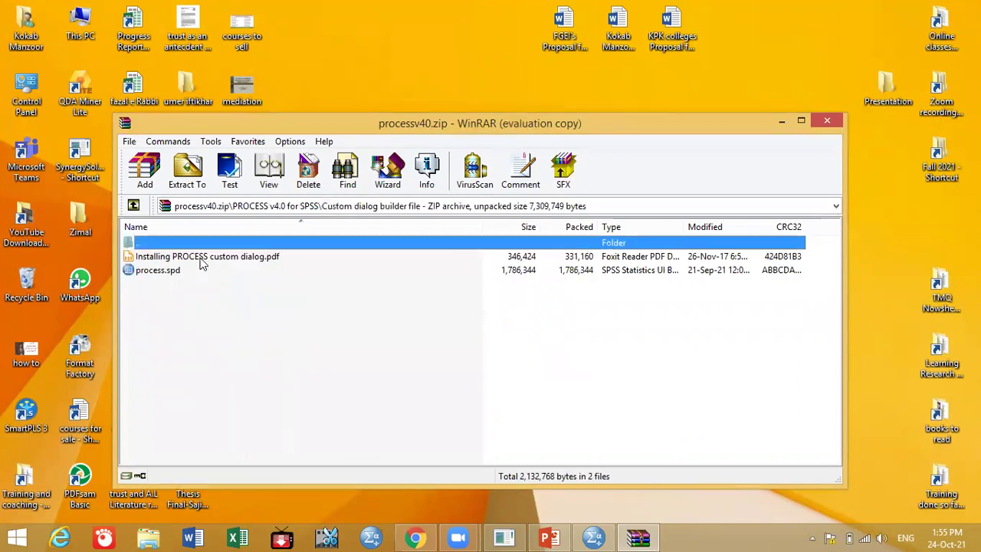
click(159, 271)
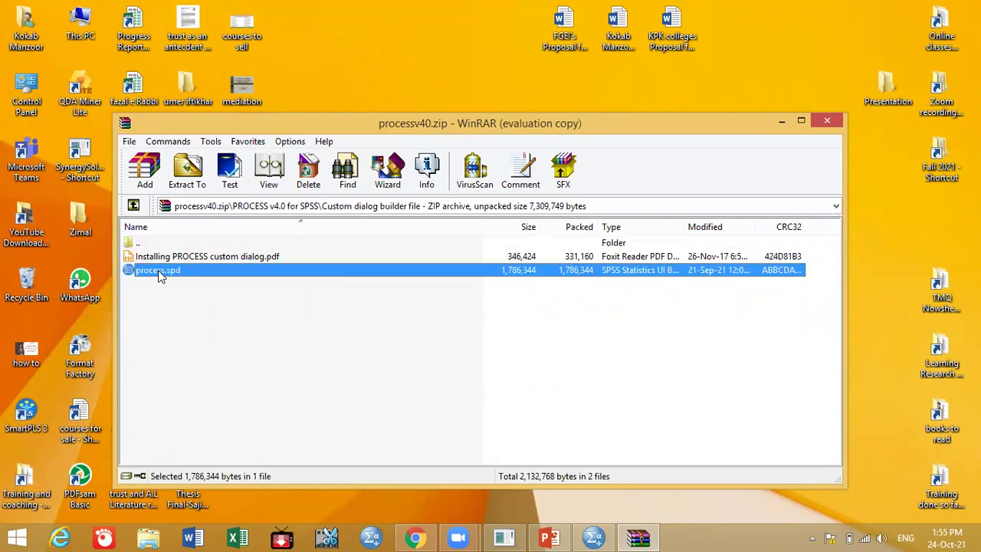
right_click(159, 276)
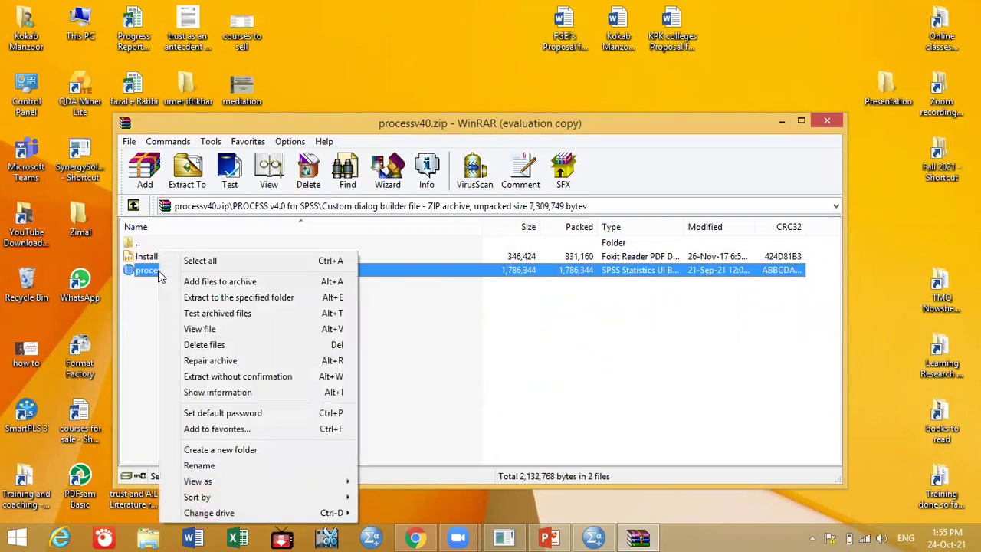
click(224, 297)
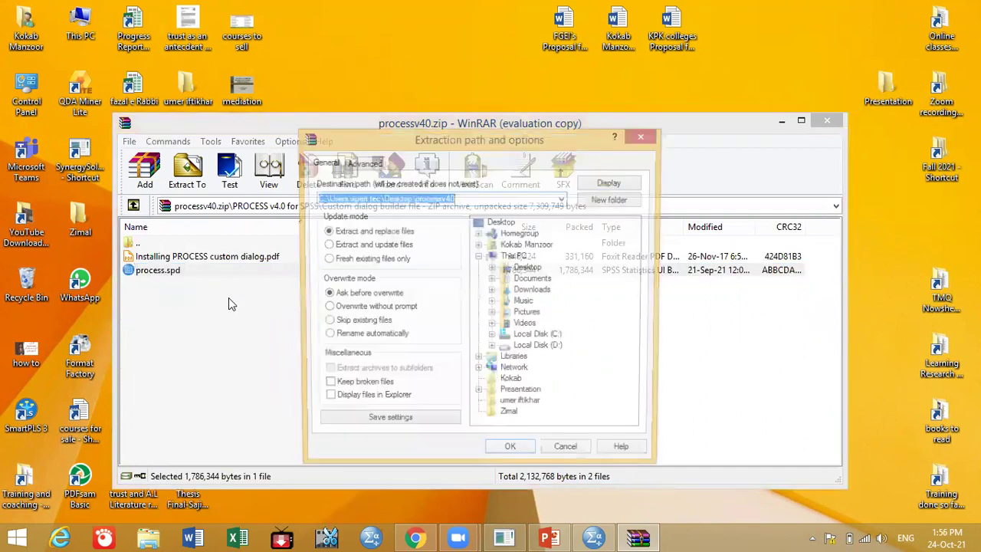
click(512, 382)
click(511, 456)
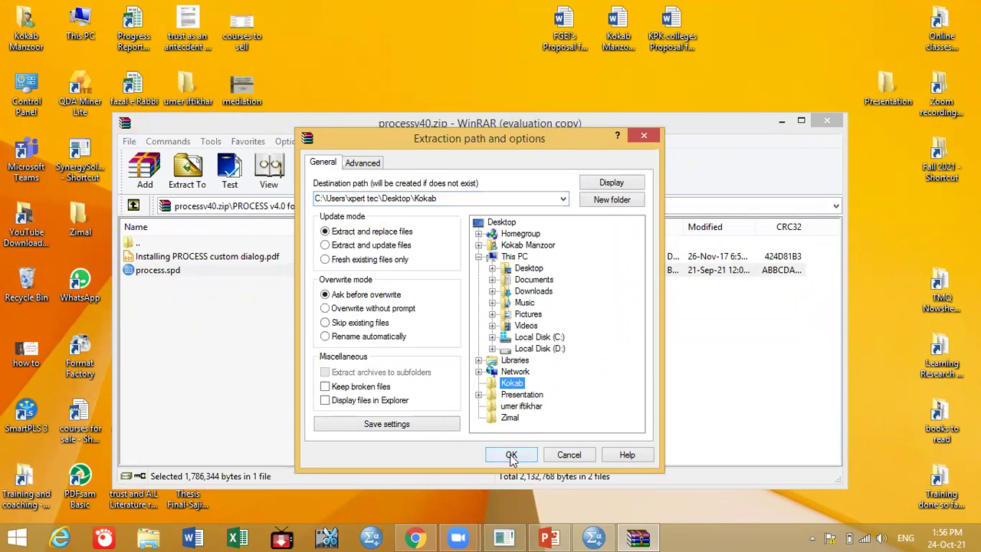
click(781, 121)
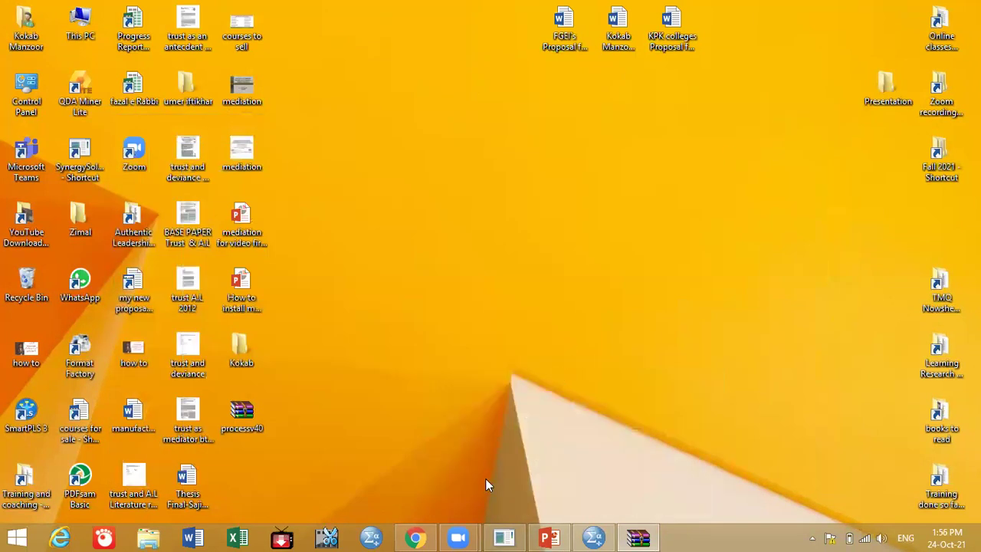
- Switch to the SPSS Data Editor and start installing a custom dialog in compatibility mode
click(594, 538)
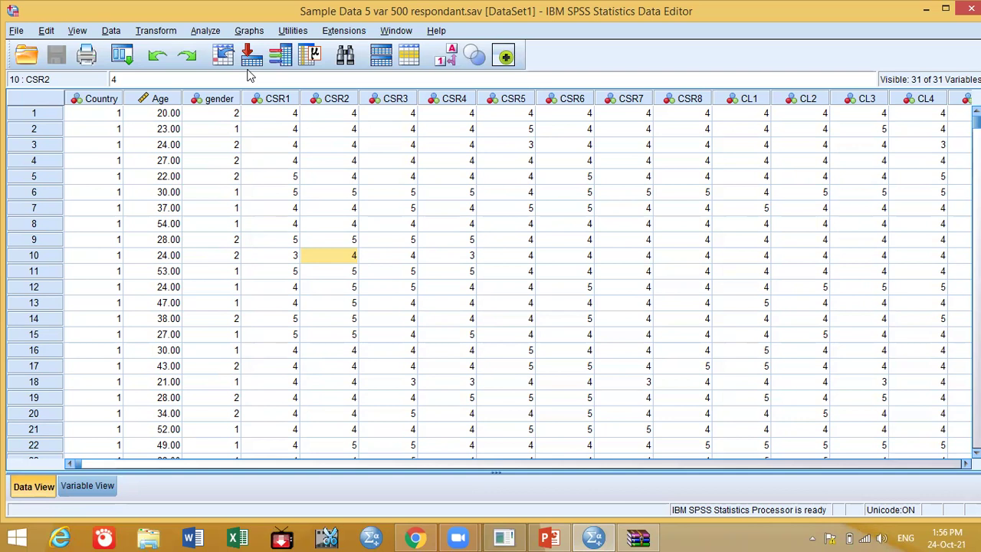
key(alt+u)
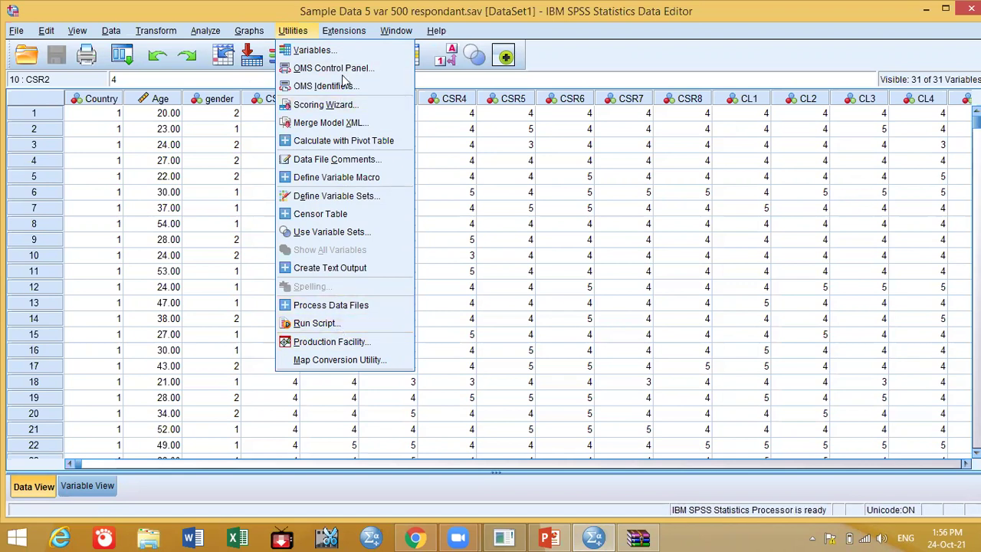
click(236, 151)
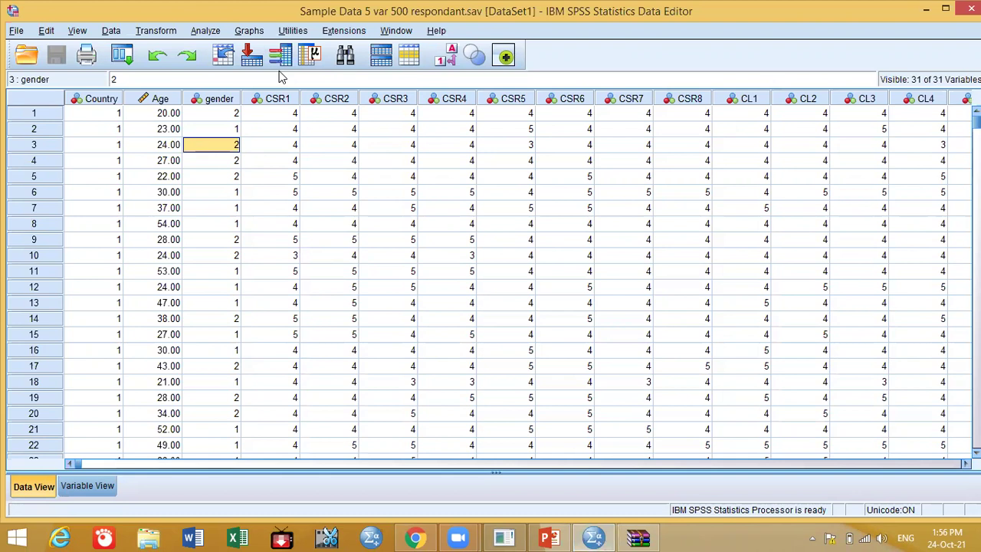
click(344, 30)
mouse_move(367, 109)
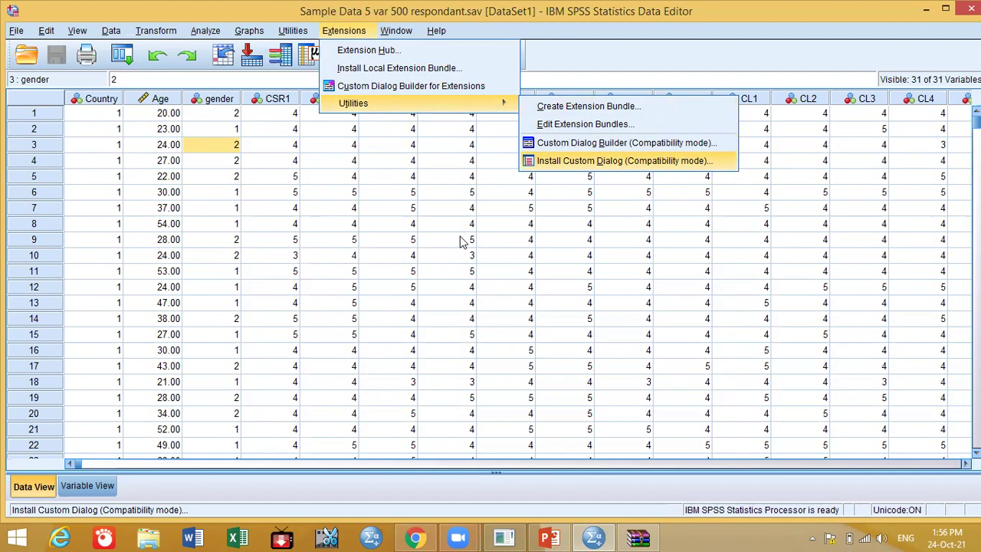
key(Return)
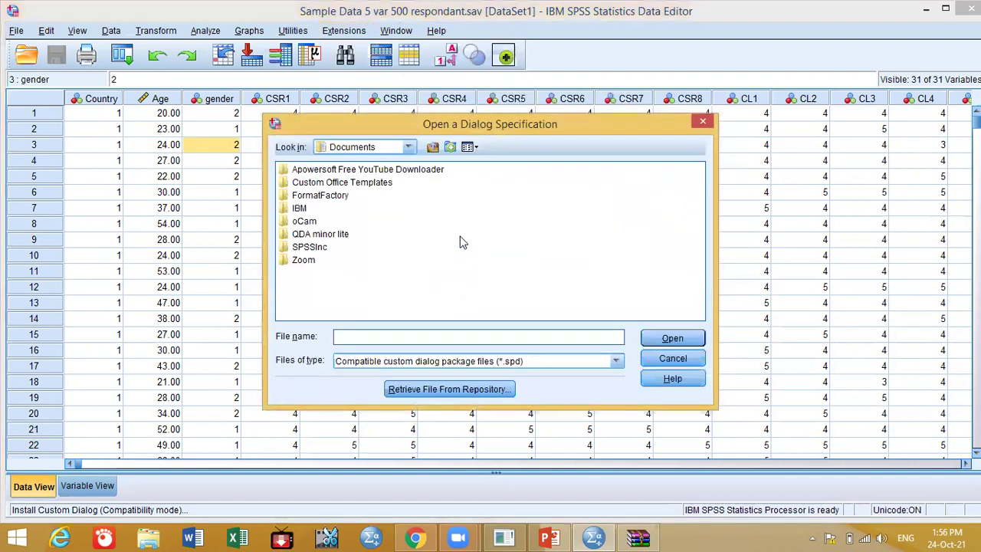
click(408, 149)
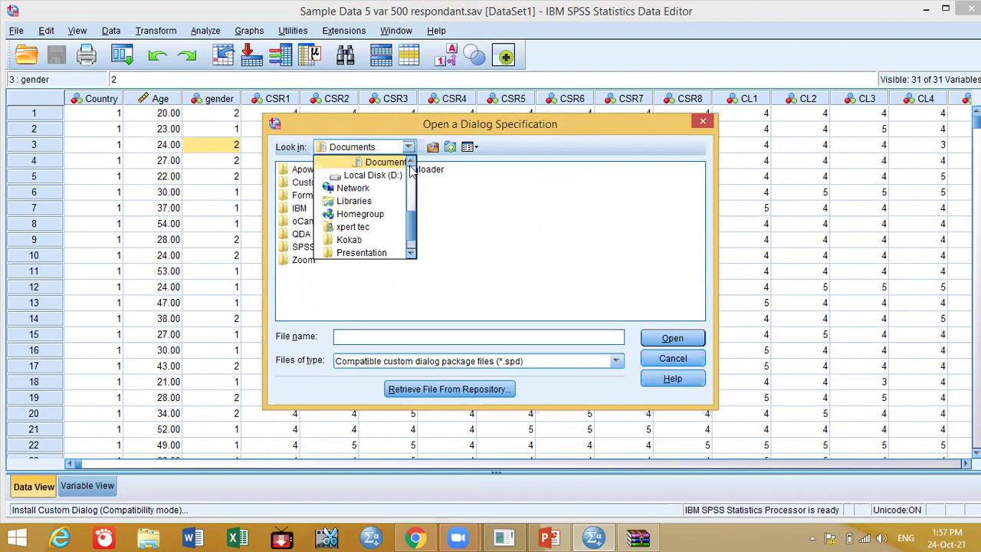
scroll(412, 178, up, 5)
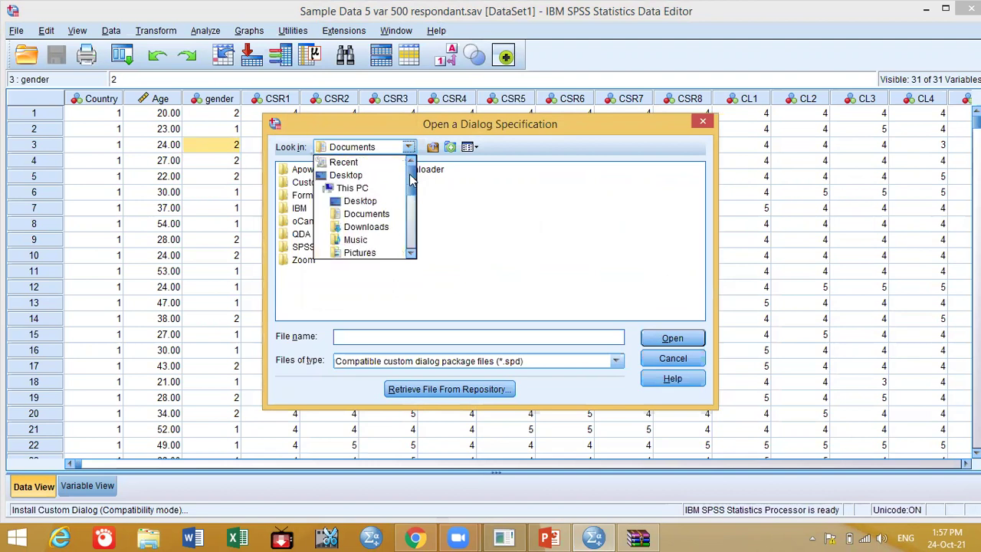
click(350, 176)
double_click(346, 182)
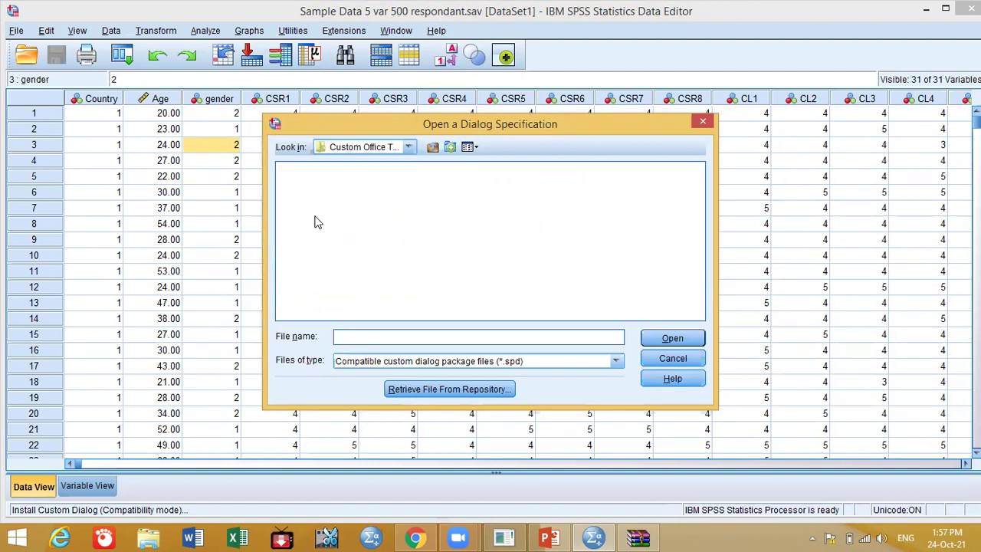
- Browse to the Custom dialog builder file folder inside PROCESS v4.0 for SPSS in the desktop folder named after the computer's owner
click(408, 148)
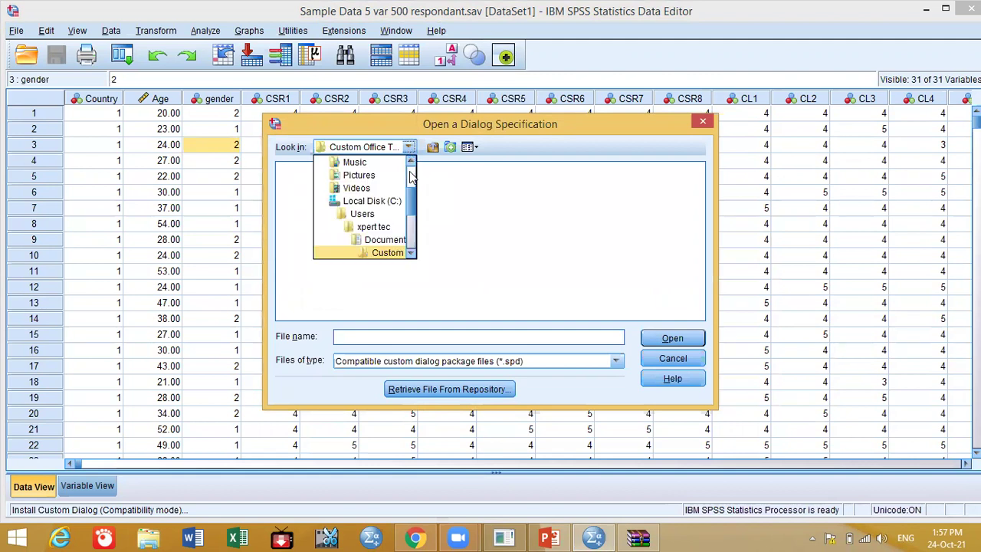
scroll(411, 177, up, 3)
click(364, 178)
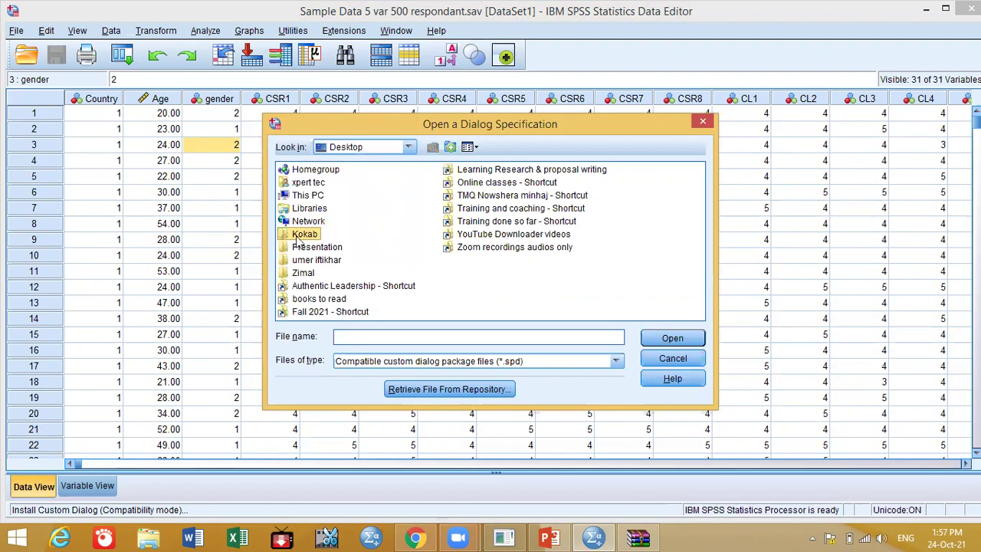
double_click(299, 238)
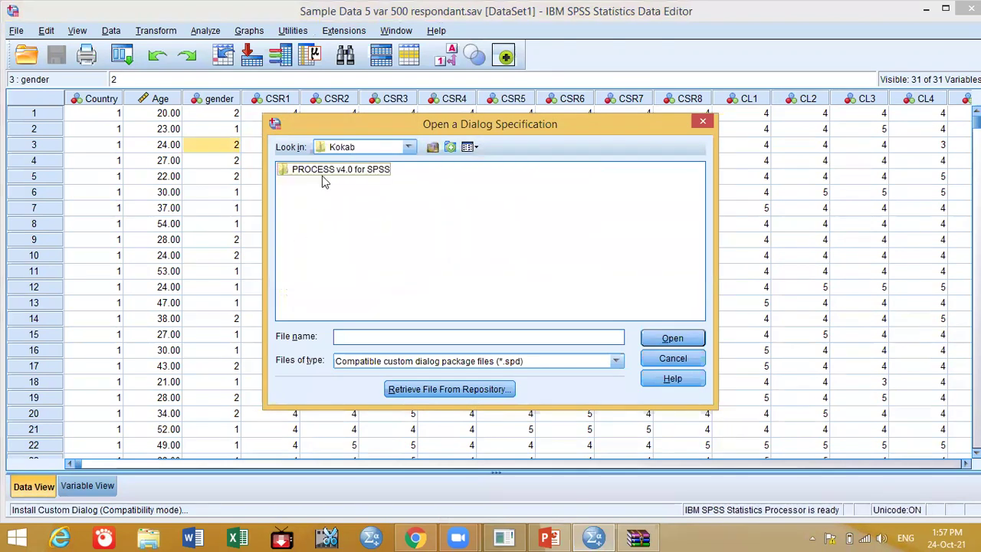
double_click(365, 176)
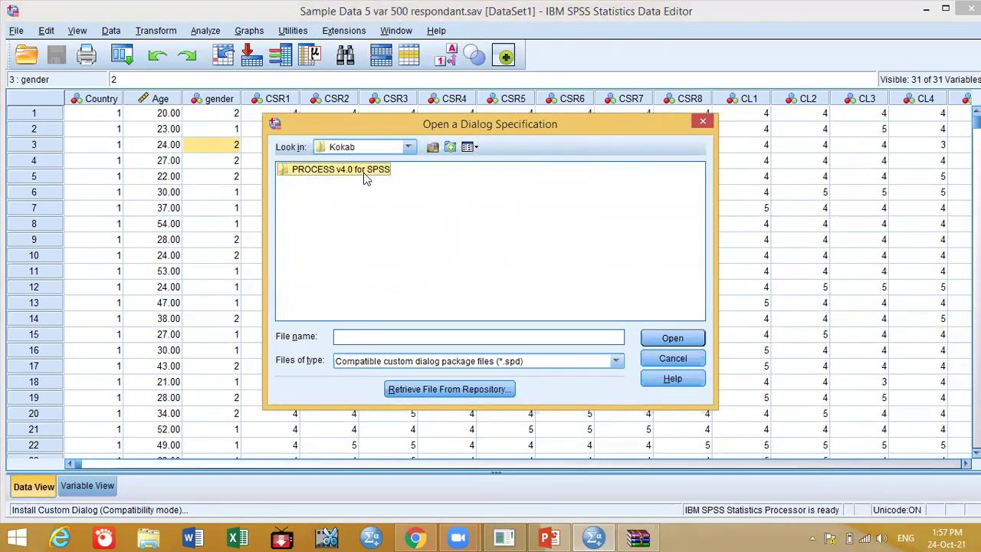
click(358, 175)
double_click(359, 175)
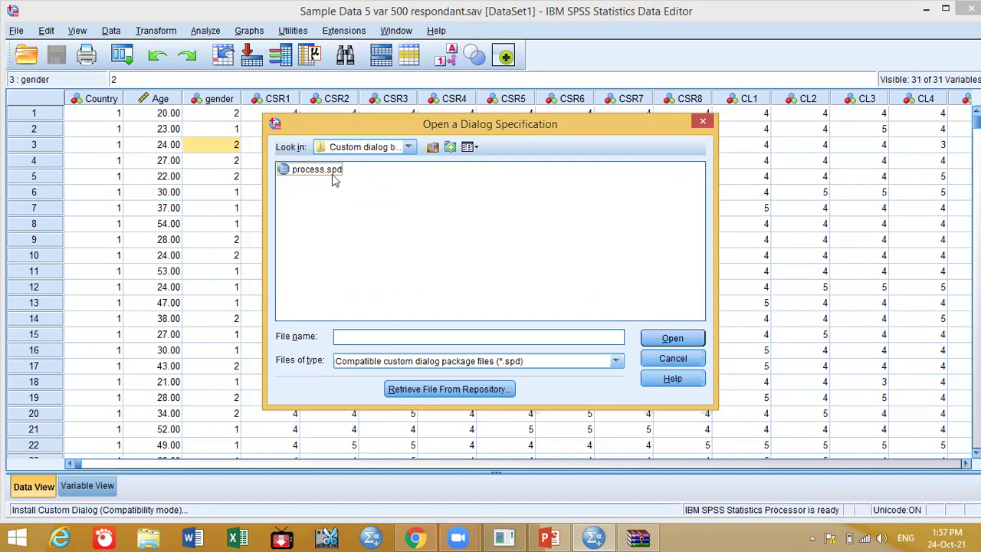
- Open process.spd for installation and decline overwriting the previously installed dialog
click(301, 175)
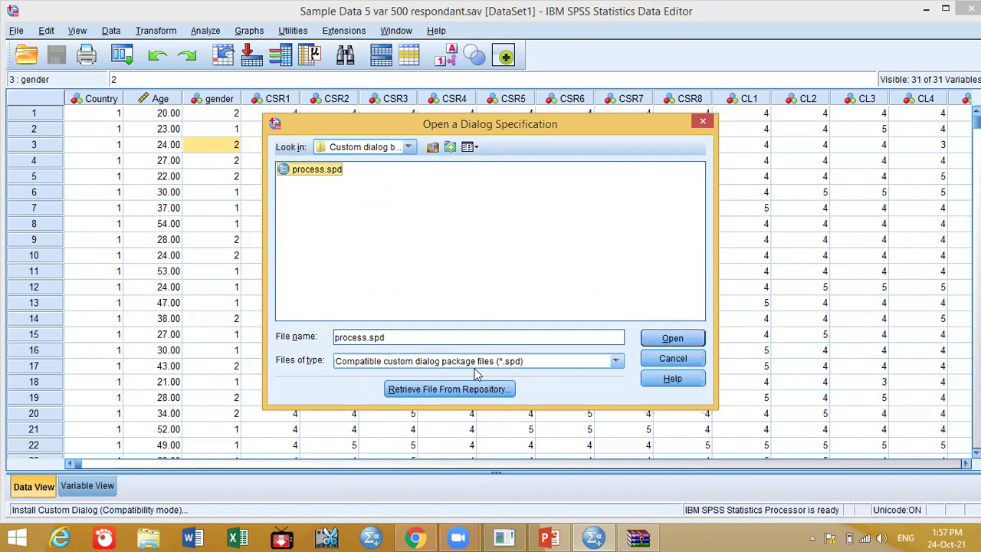
click(666, 343)
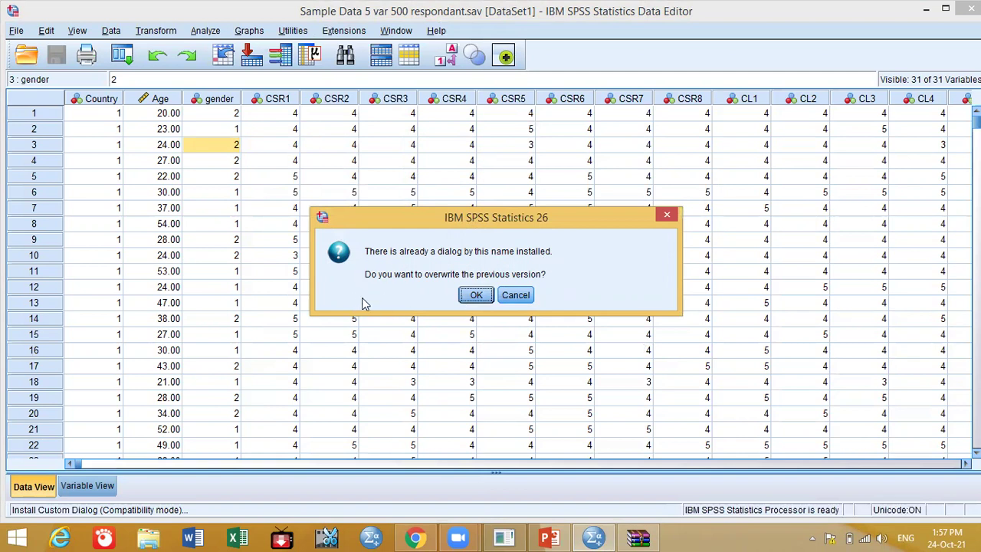
click(516, 295)
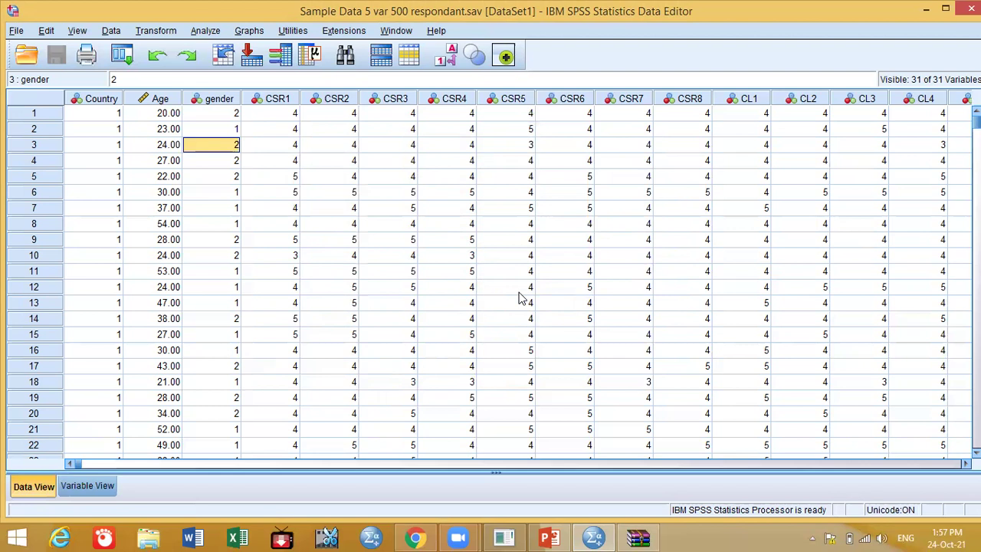
- Review the PROCESS download page in Chrome and process.spd in the WinRAR archive's Custom dialog builder file folder, and close the archive
click(414, 537)
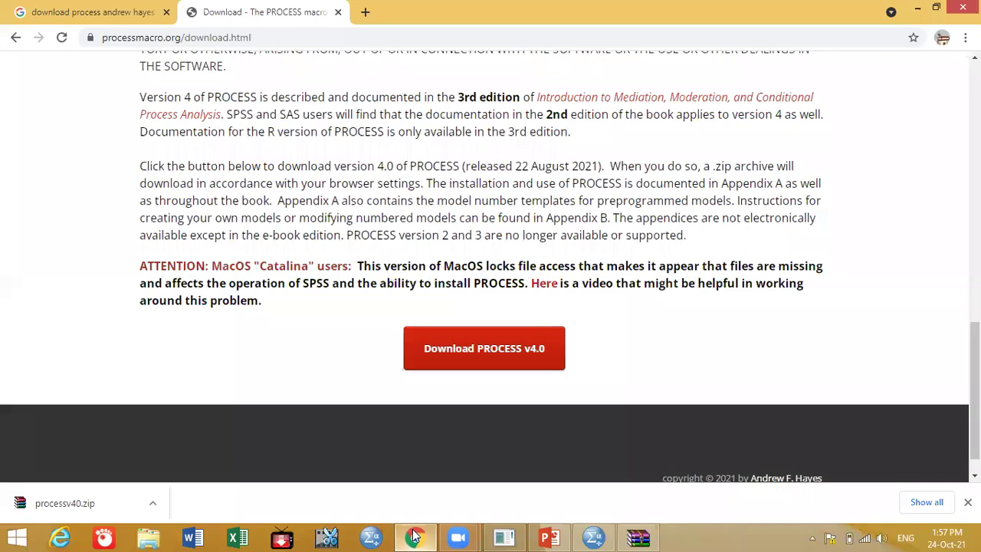
click(95, 40)
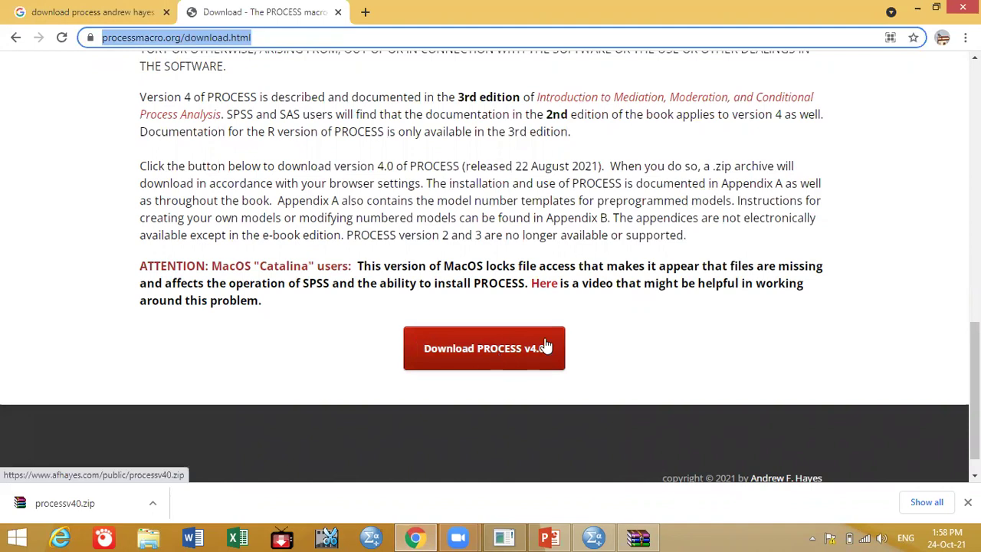
click(637, 538)
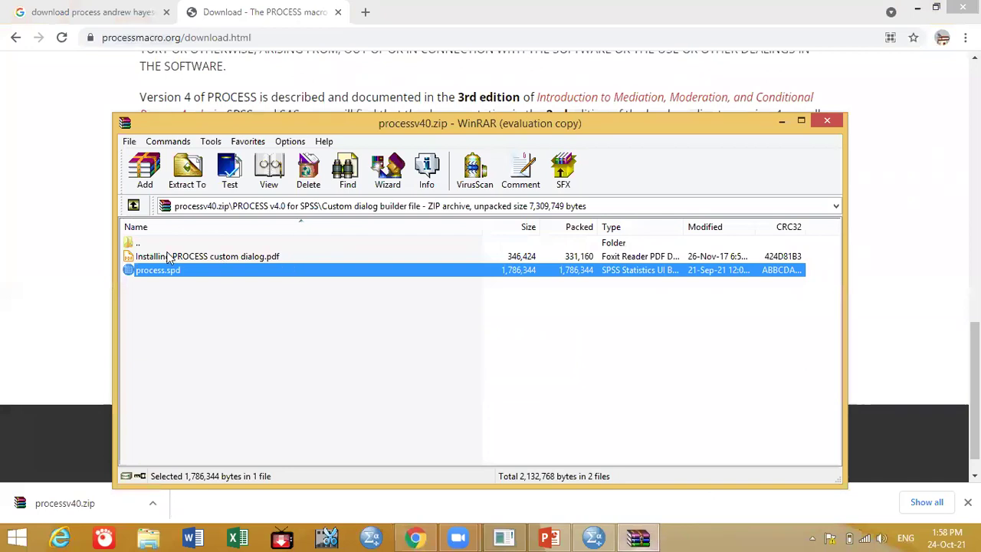
key(BackSpace)
key(BackSpace)
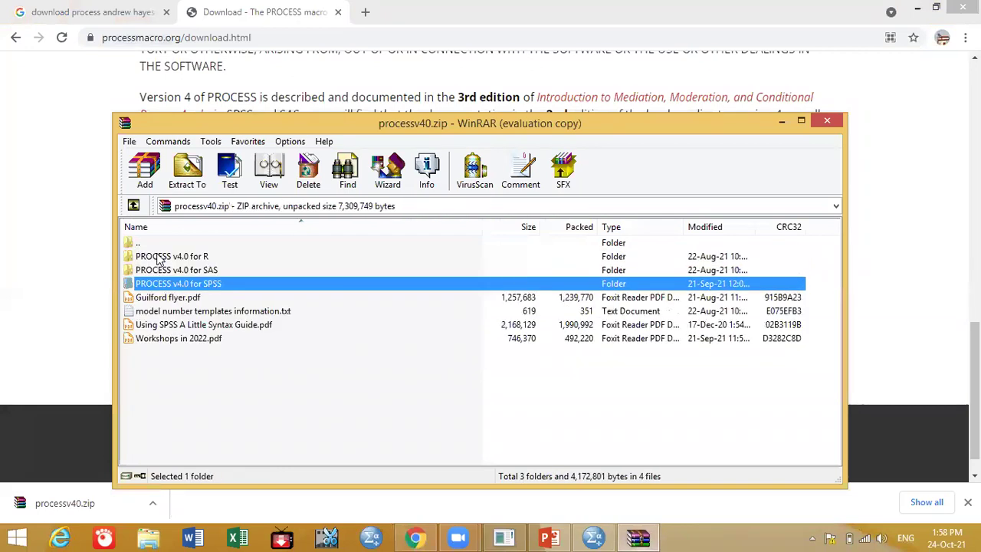
double_click(215, 287)
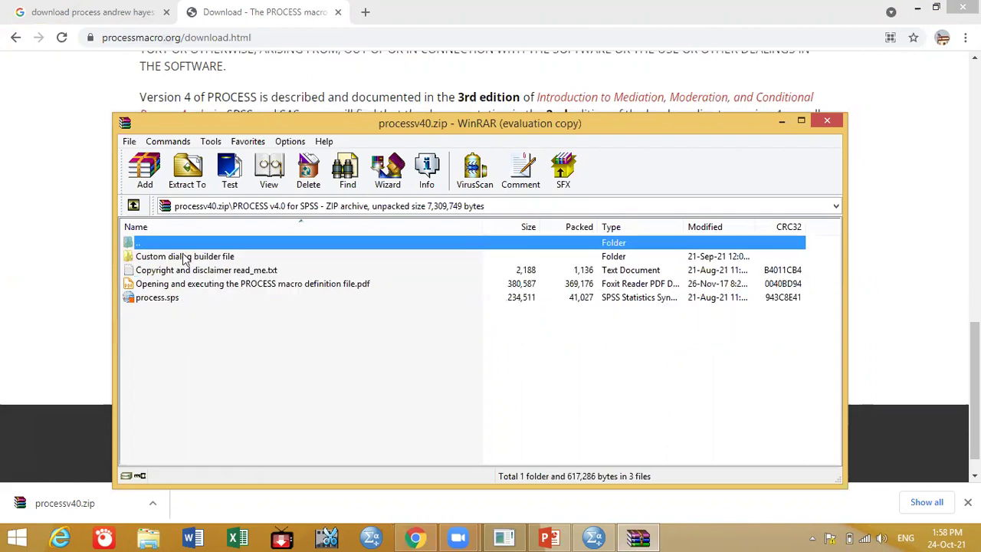
double_click(208, 259)
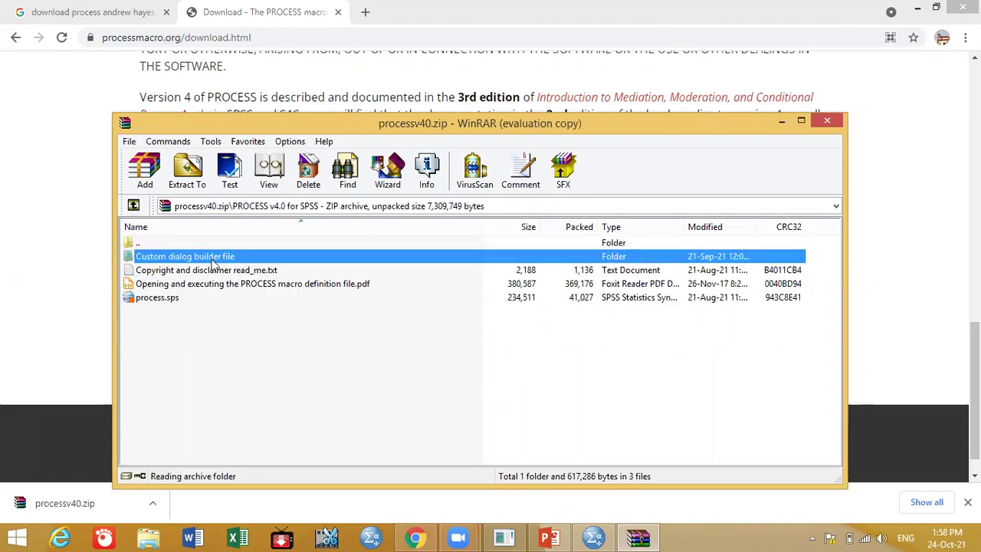
click(158, 271)
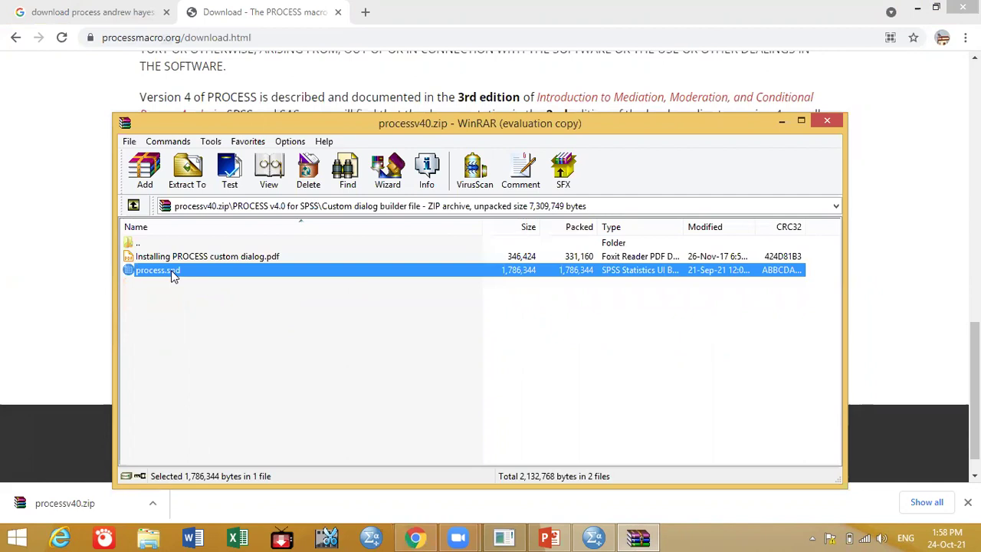
right_click(158, 270)
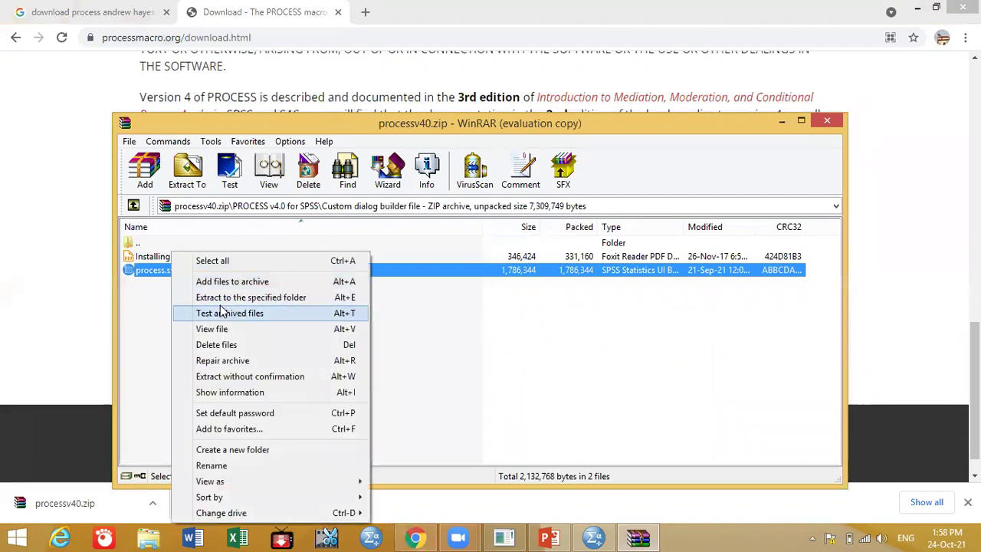
click(427, 321)
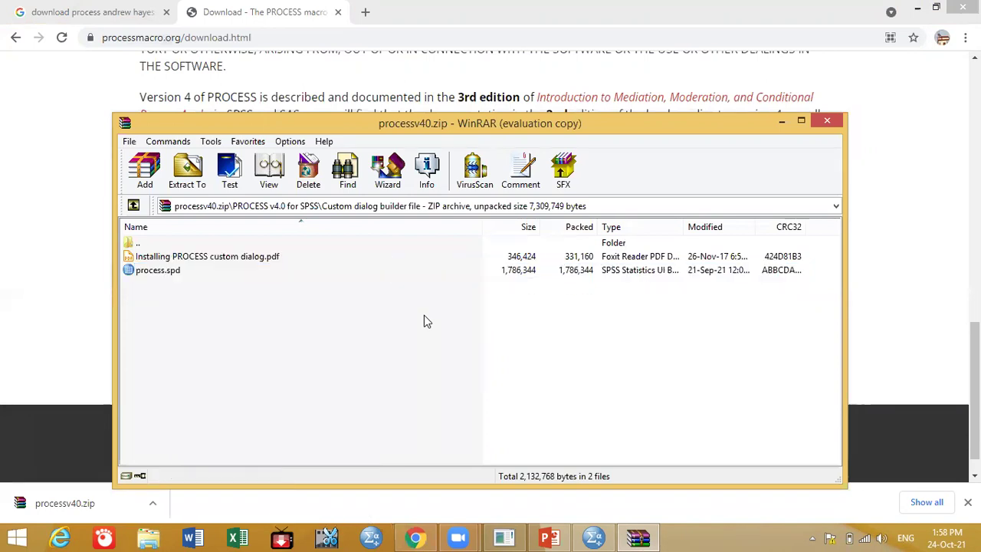
click(832, 121)
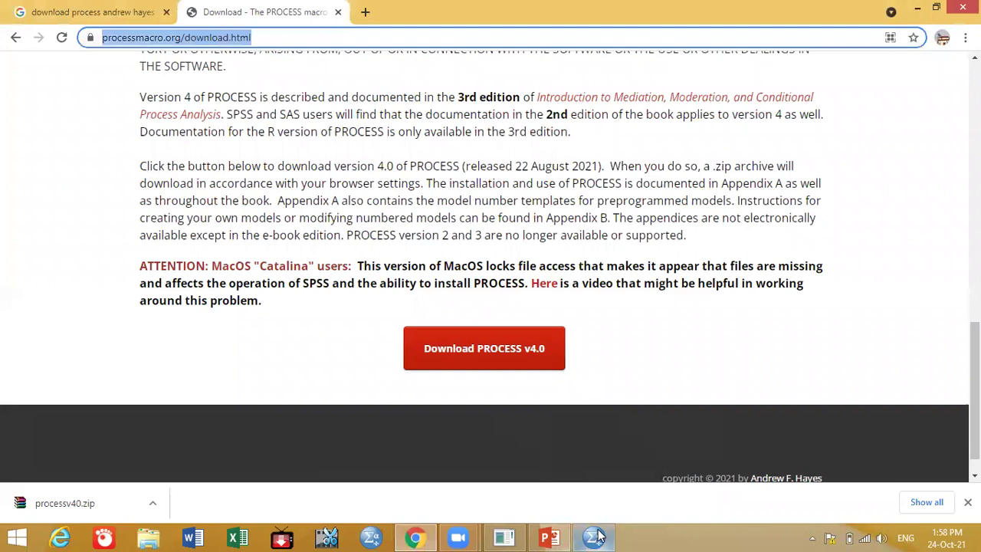
- Switch to the SPSS Data Editor, view the compatibility-mode custom dialog installer, and dismiss it without choosing a file
click(596, 536)
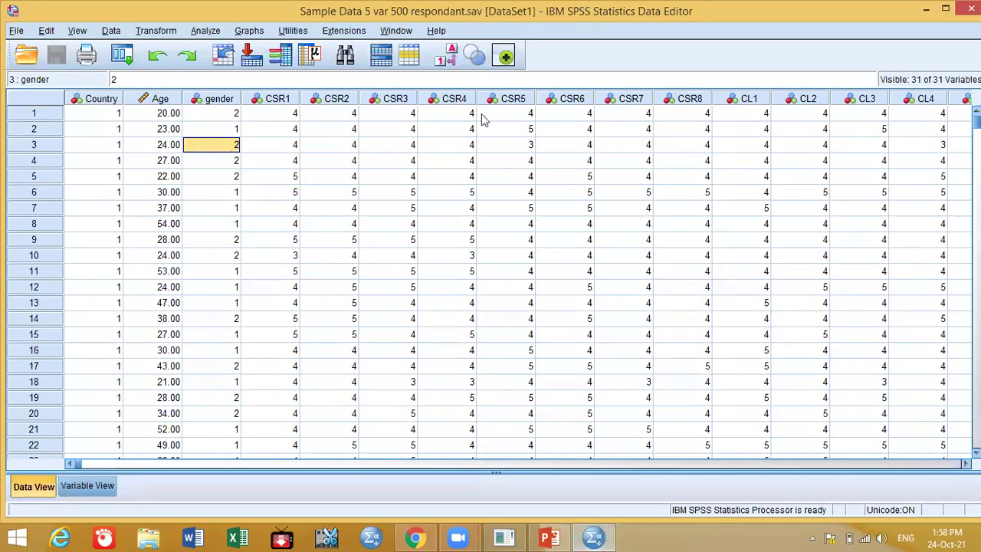
key(alt+u)
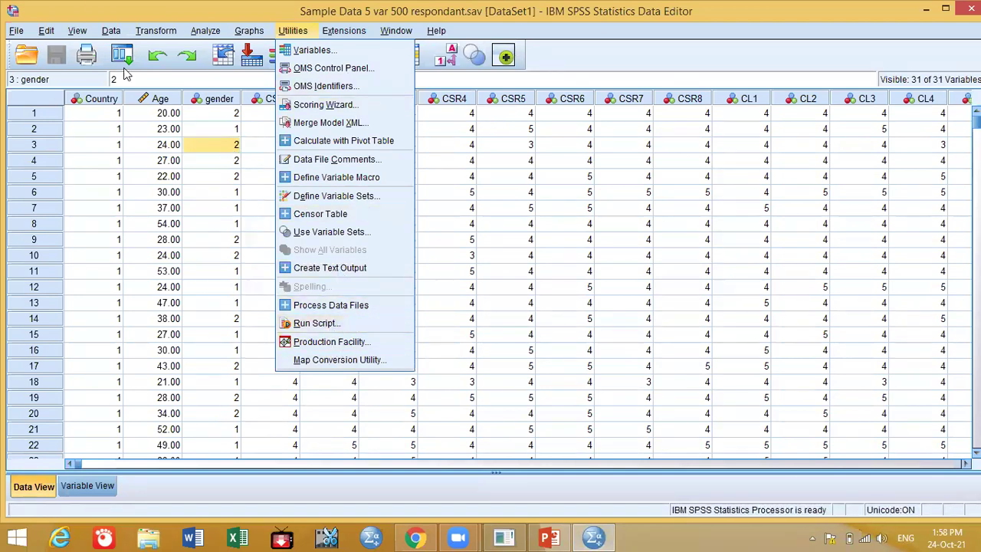
key(alt+w)
key(Left)
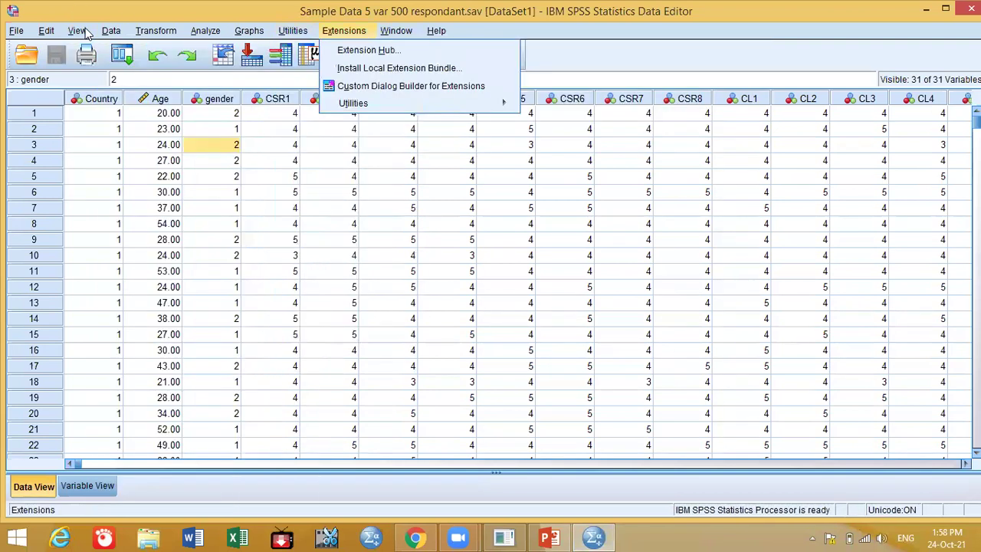
mouse_move(360, 103)
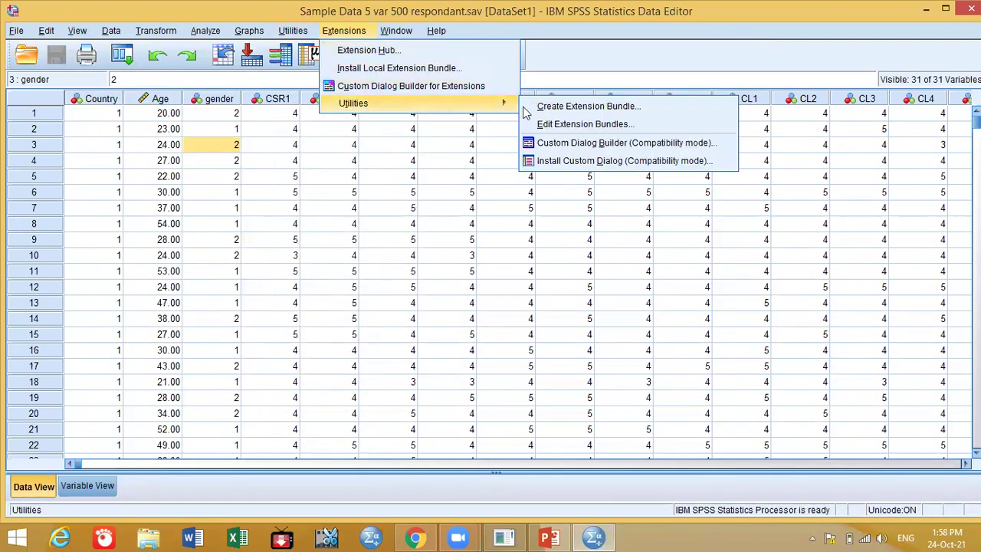
click(573, 162)
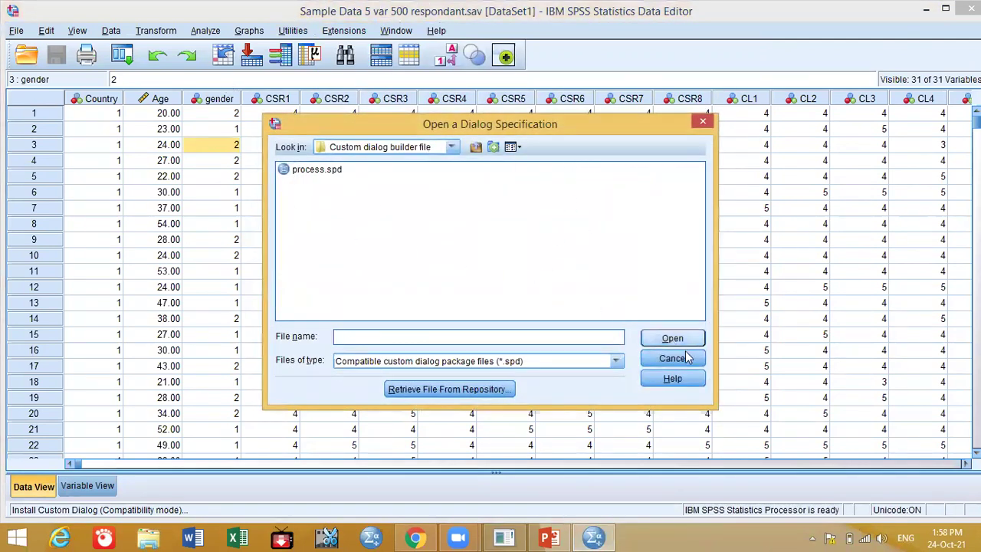
click(700, 122)
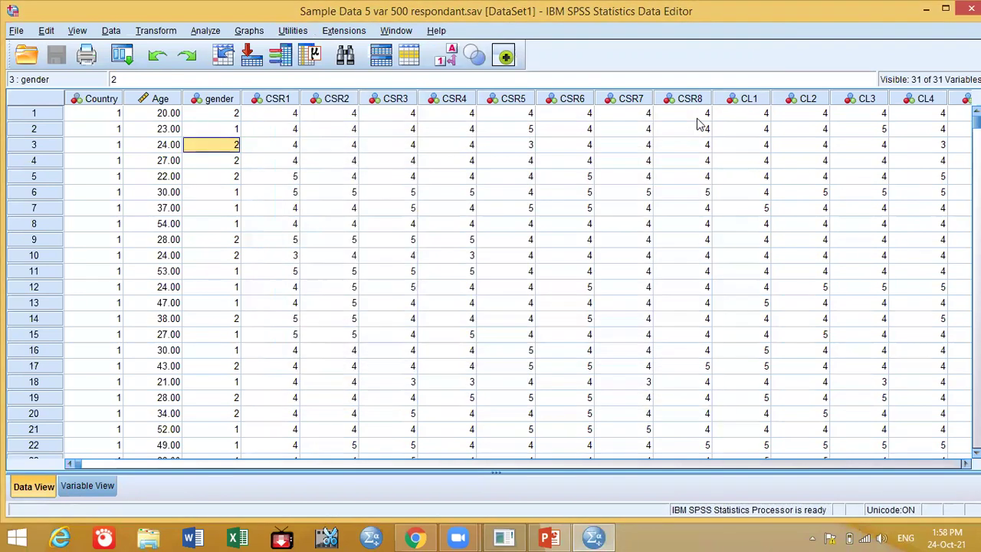